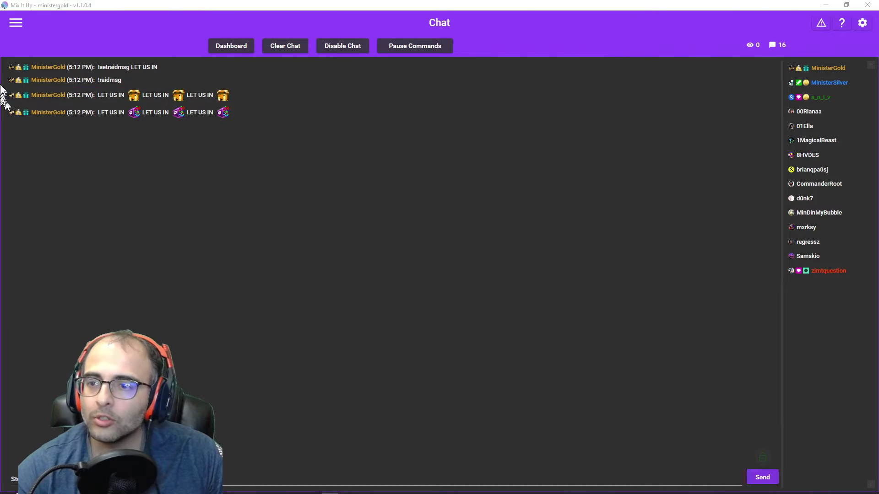
# Go to the Commands page, filter the commands by the name raidmsg, and expand the Ungrouped group
pyautogui.click(15, 23)
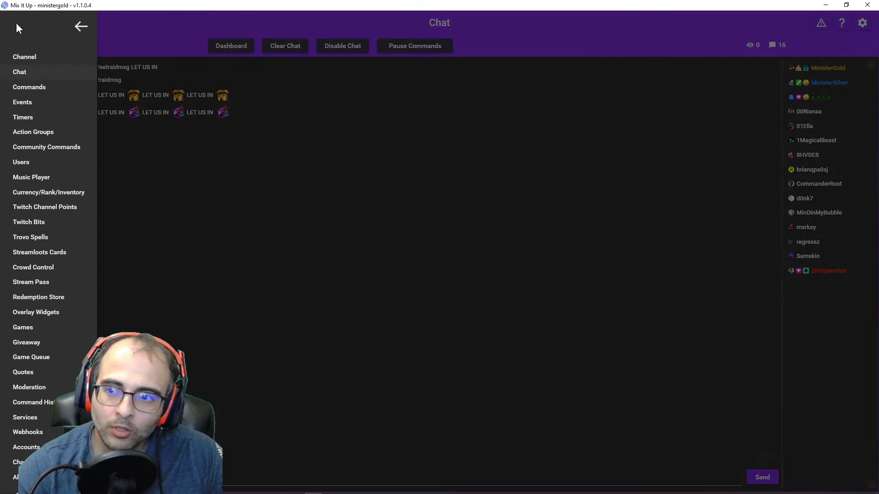
pyautogui.click(39, 88)
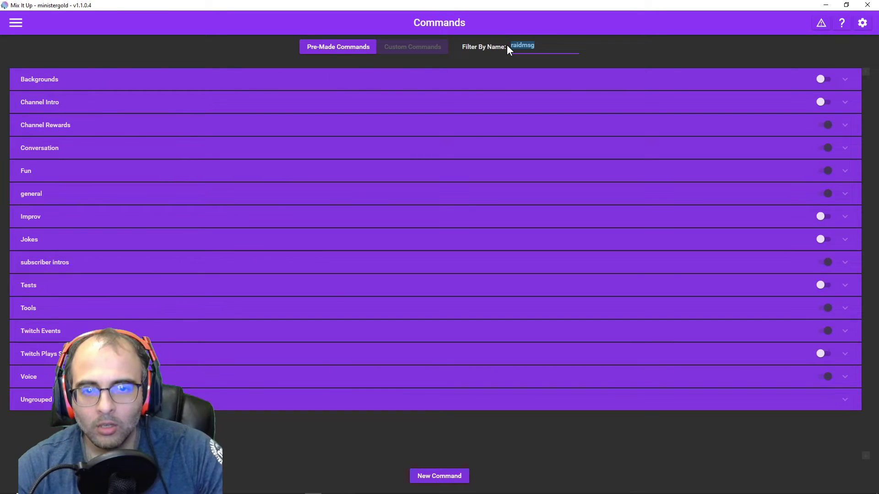
pyautogui.press('BackSpace')
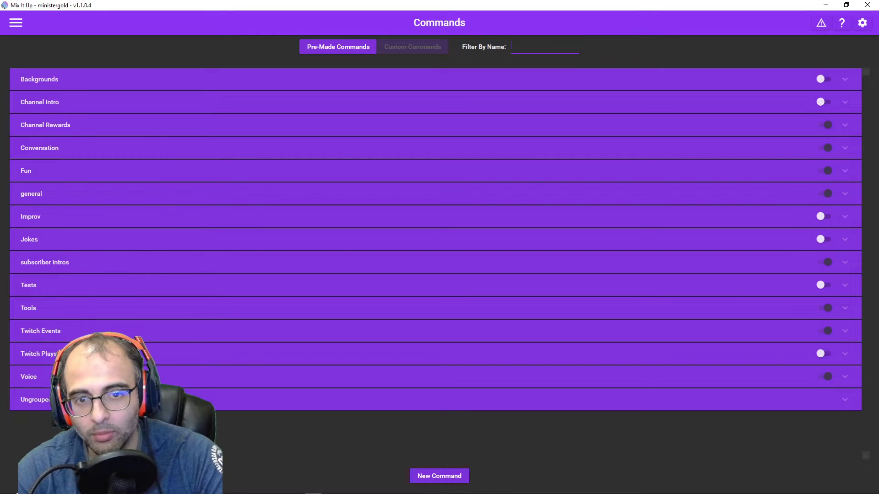
pyautogui.write('raidmsg')
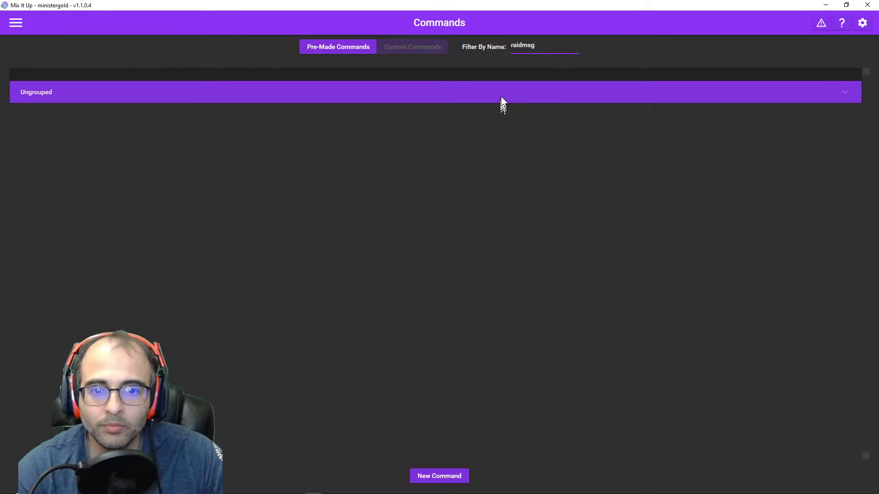
pyautogui.click(502, 97)
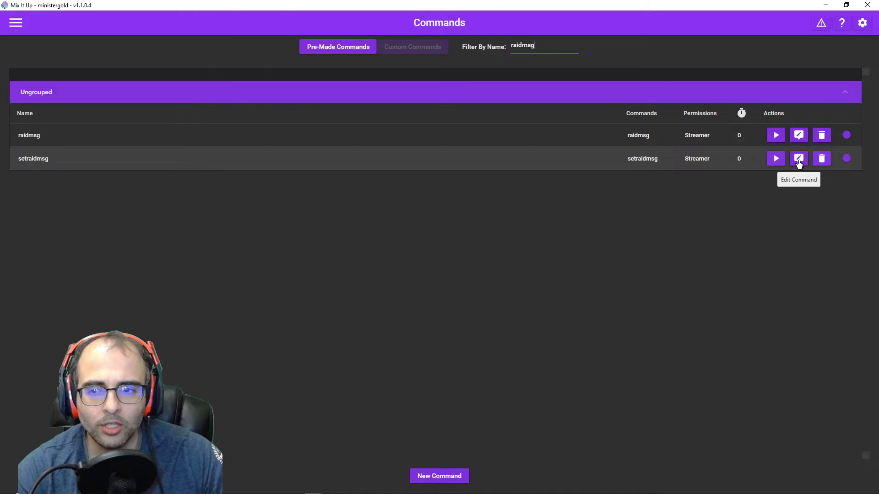
# Open the setraidmsg command for editing, expand its Special Identifier action, and look through the available action types
pyautogui.click(799, 159)
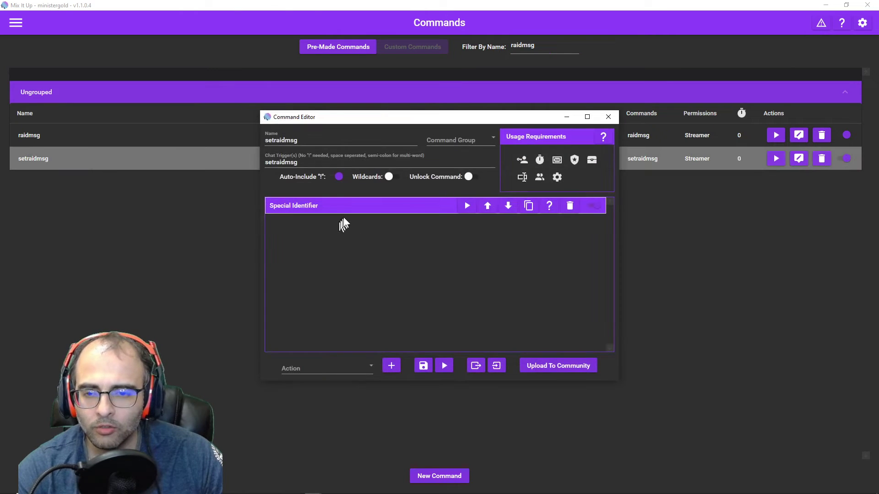
pyautogui.click(315, 362)
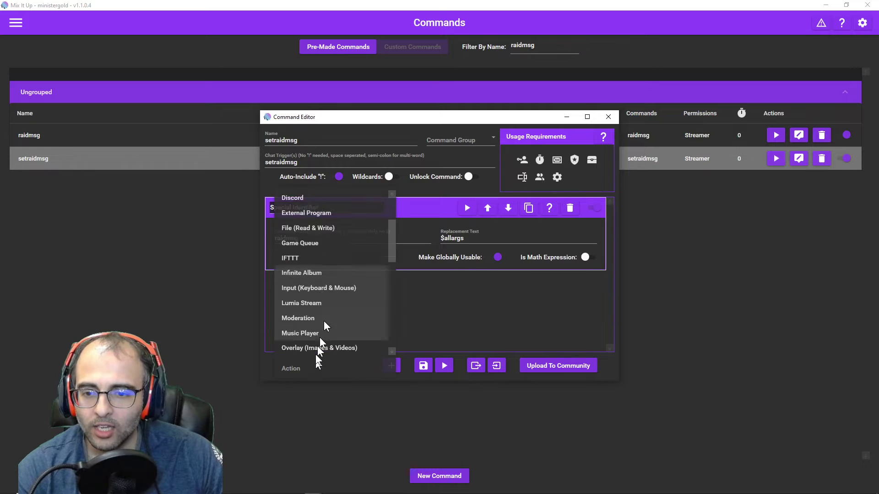
pyautogui.scroll(-7, 334, 293)
pyautogui.scroll(1, 320, 238)
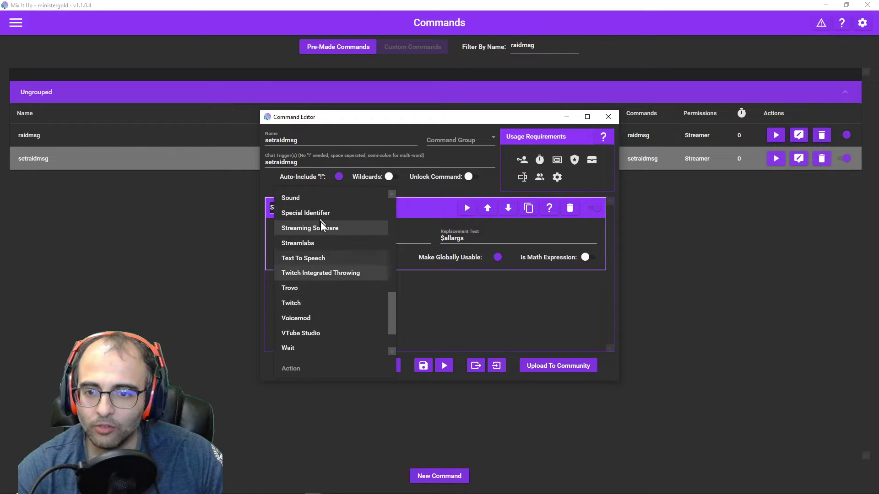
pyautogui.click(437, 280)
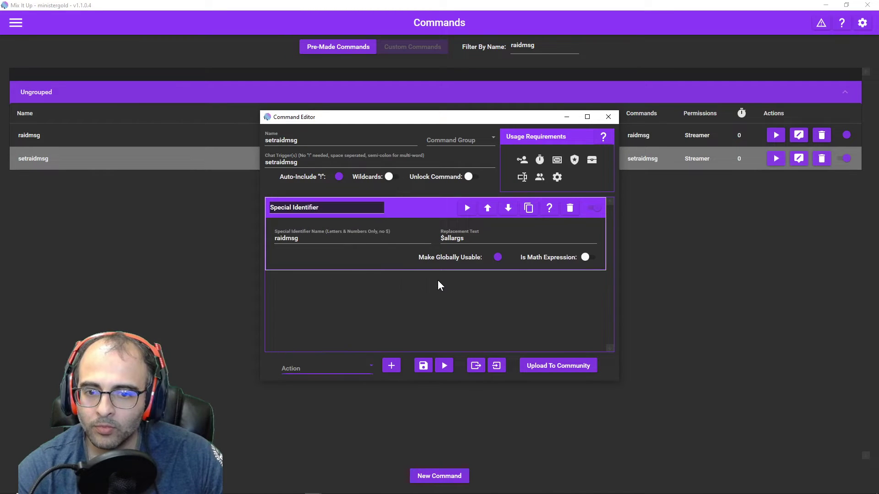
# Review the Special Identifier's name, replacement text and global setting, and save the setraidmsg command
pyautogui.moveTo(301, 241); pyautogui.dragTo(277, 242)
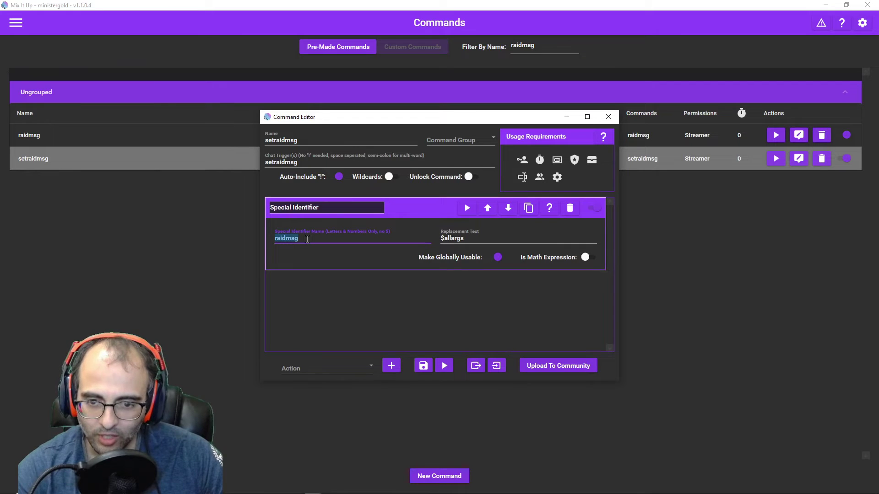
pyautogui.moveTo(307, 239); pyautogui.dragTo(261, 240)
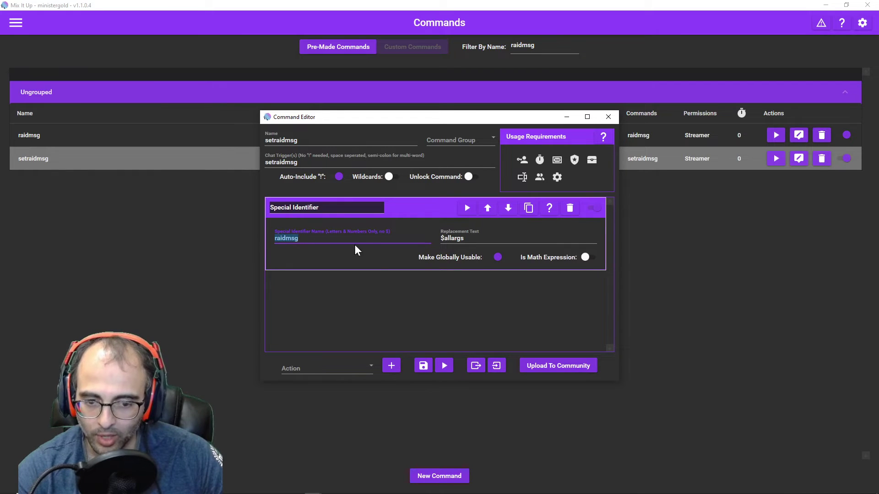
pyautogui.click(371, 290)
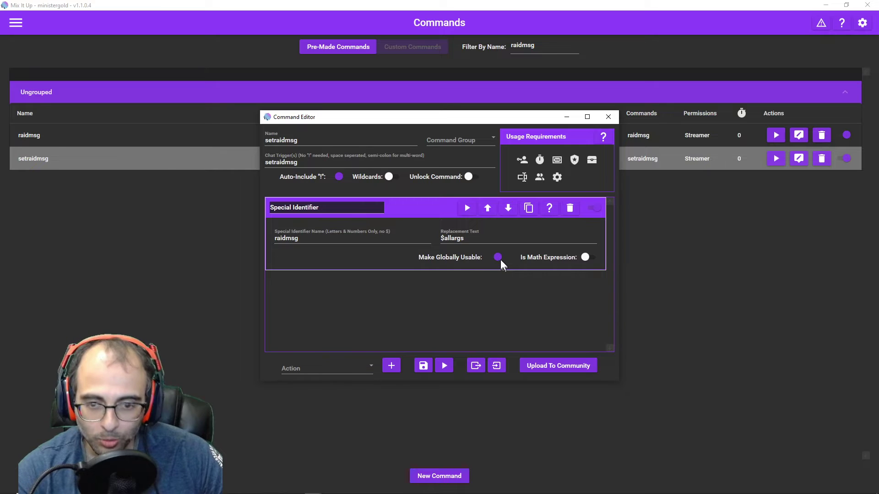
pyautogui.click(310, 241)
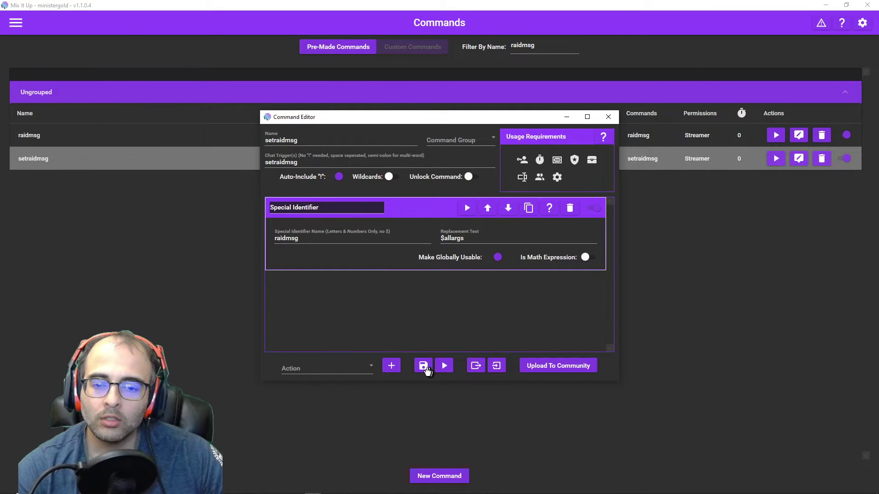
pyautogui.click(423, 367)
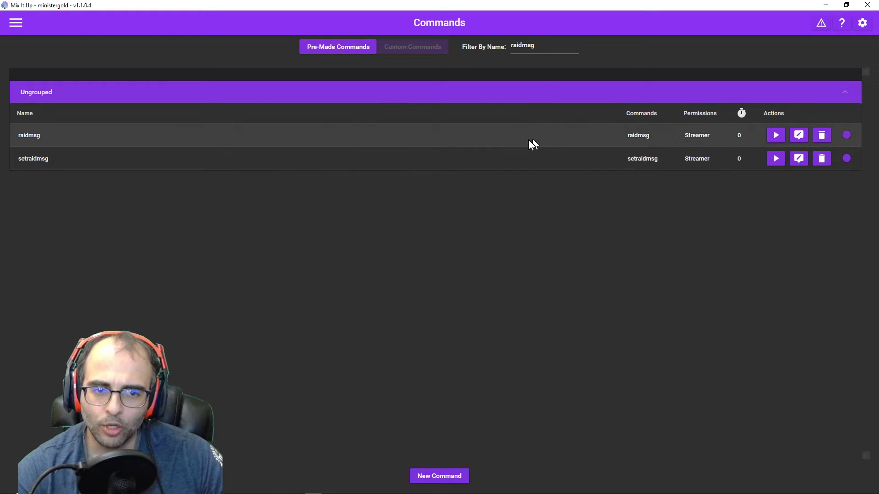
# Open the raidmsg command for editing and expand its Subbed Raid Message and Unsubbed Raid Message actions
pyautogui.click(799, 136)
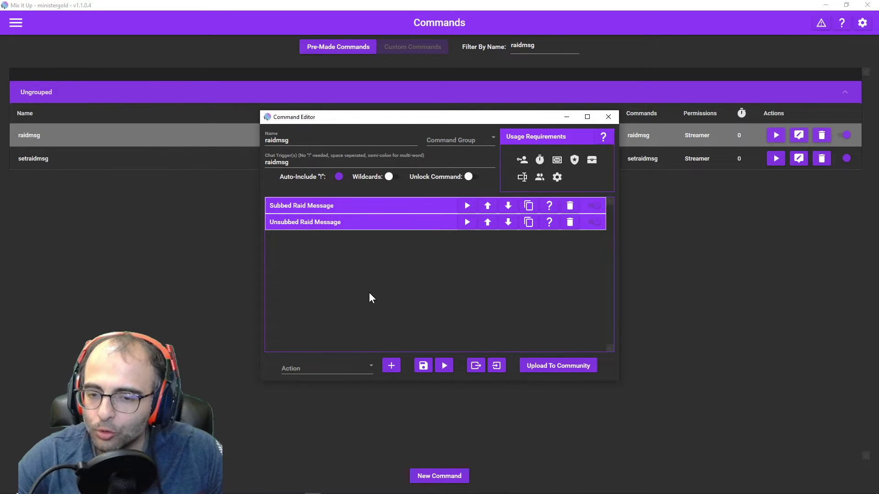
pyautogui.click(344, 369)
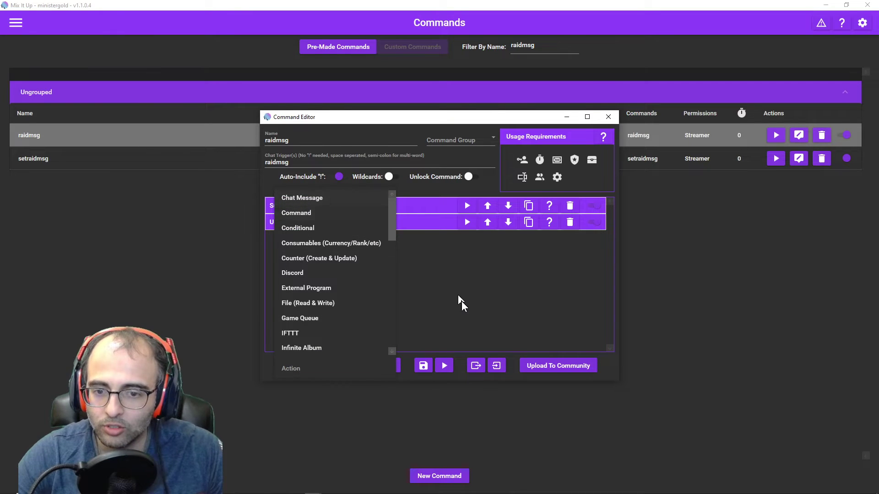
pyautogui.click(432, 268)
pyautogui.click(335, 204)
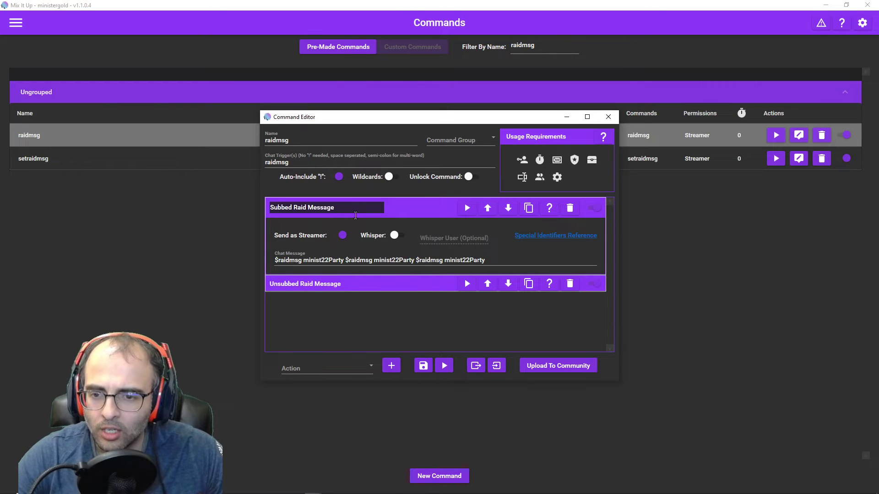
pyautogui.click(326, 285)
# Arrange the Command Editor and the stream chat window side by side
pyautogui.moveTo(431, 117); pyautogui.dragTo(224, 77)
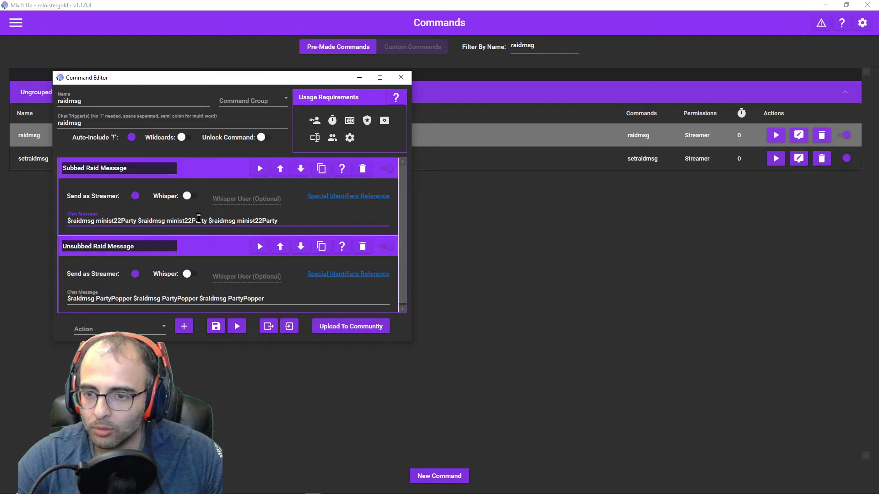
pyautogui.click(278, 221)
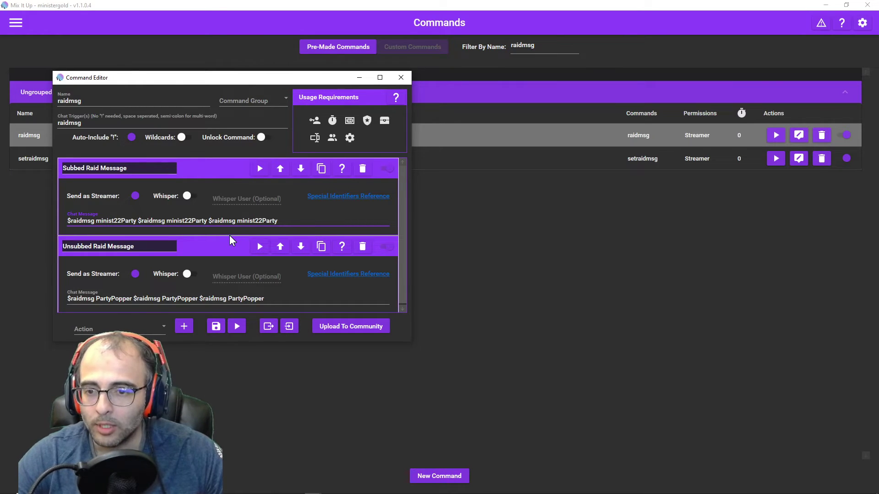
pyautogui.moveTo(223, 79); pyautogui.dragTo(180, 70)
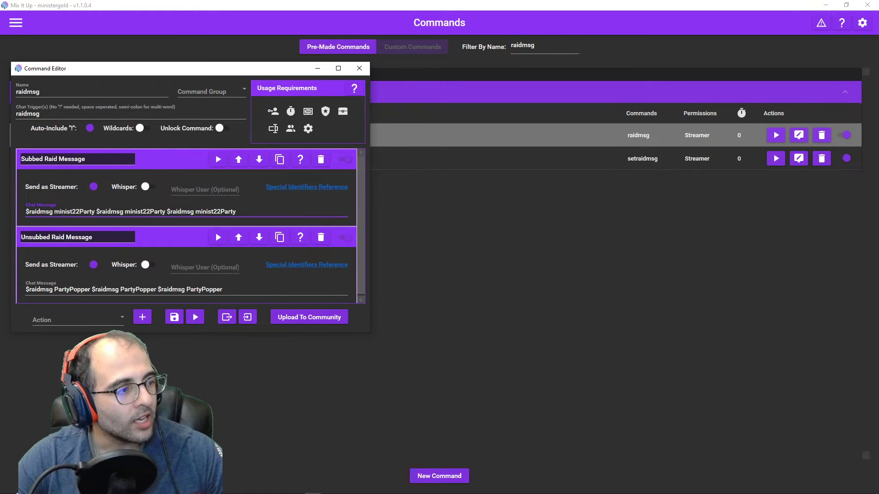
pyautogui.moveTo(878, 110); pyautogui.dragTo(419, 68)
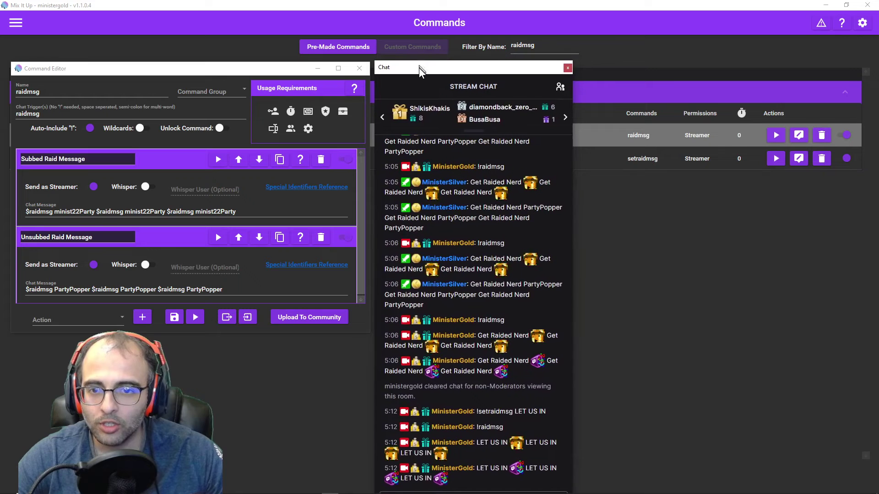
# Try adding another minist22Party emote to the end of the subbed raid message, and undo the addition
pyautogui.click(63, 213)
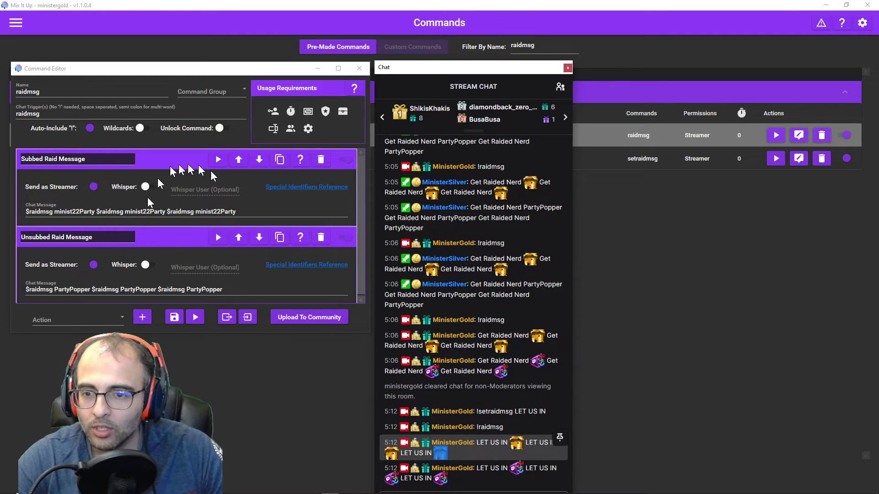
pyautogui.click(262, 213)
pyautogui.write('minist22Party')
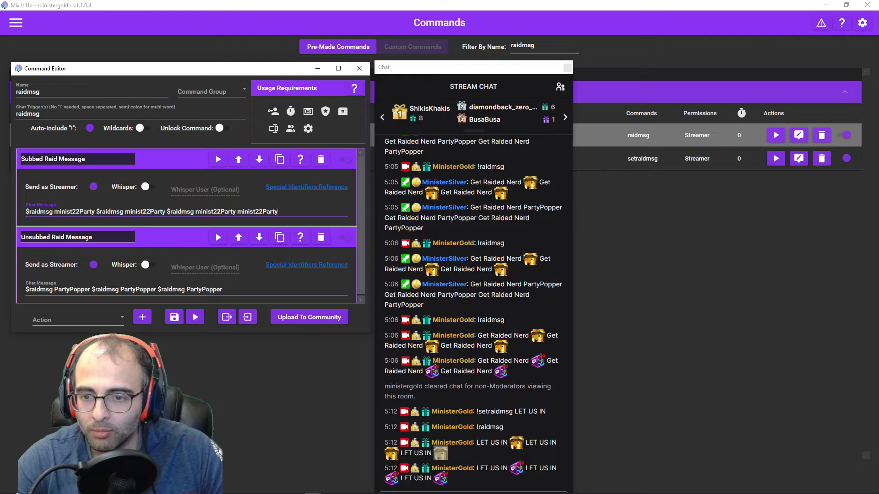
pyautogui.hotkey('ctrl', 'z')
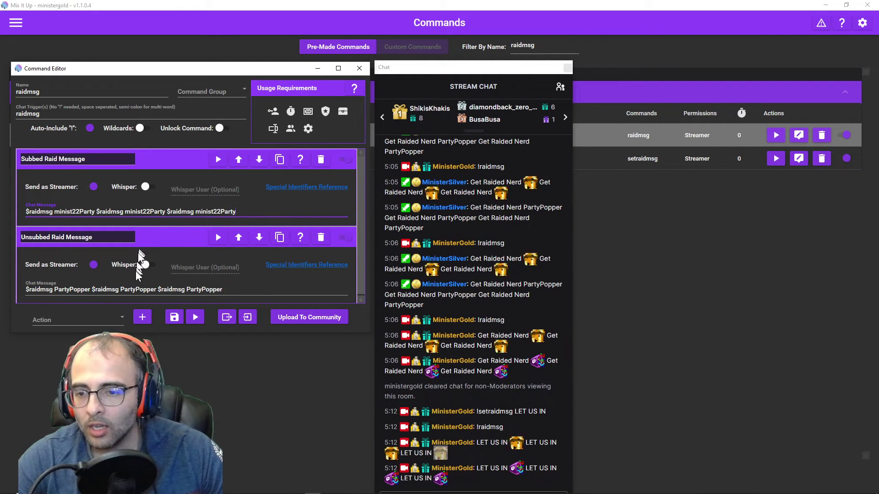
# Highlight the first PartyPopper emote in the unsubbed raid message and move the chat window to reveal its message box
pyautogui.scroll(-1, 125, 280)
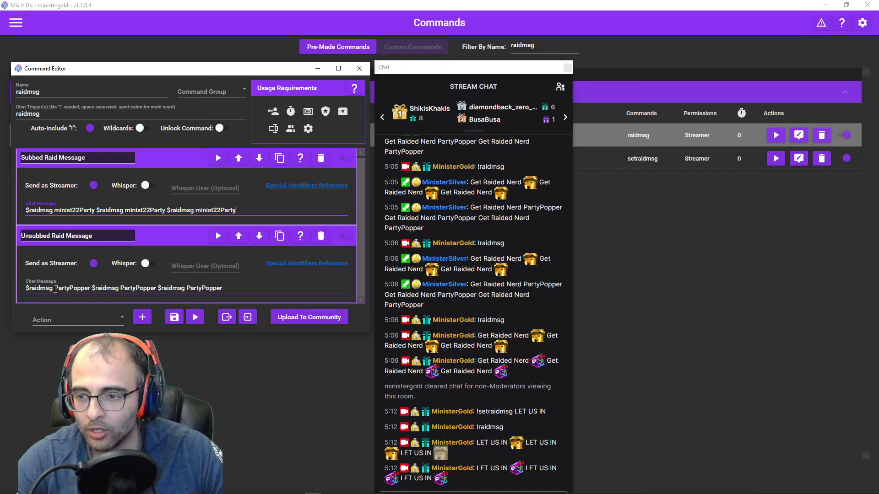
pyautogui.moveTo(55, 289); pyautogui.dragTo(71, 287)
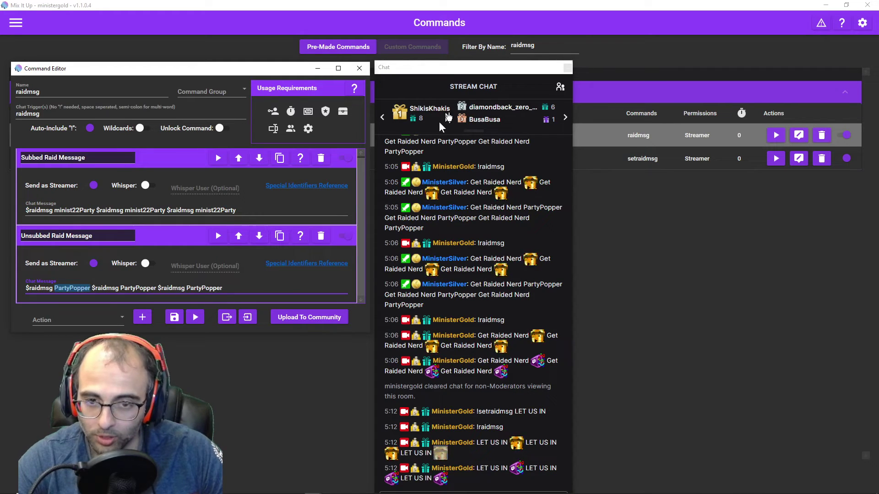
pyautogui.moveTo(451, 67); pyautogui.dragTo(485, 12)
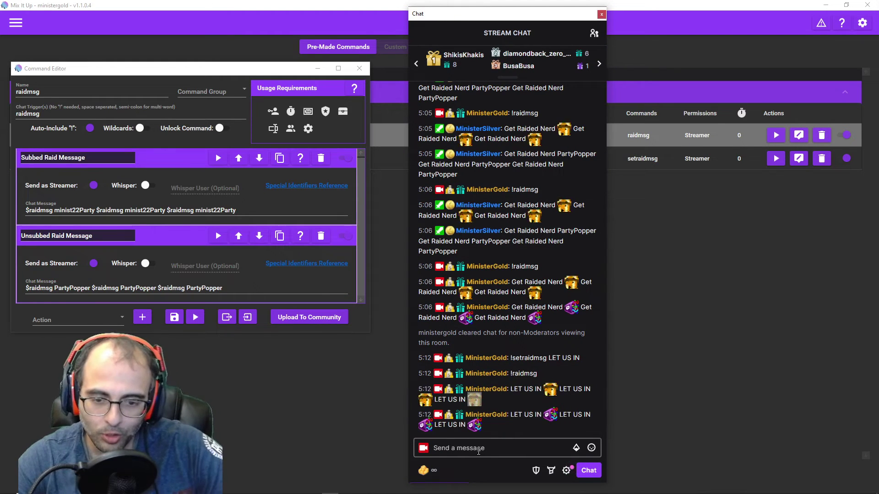
# Insert the PogChamp and PogBones emotes into the stream chat message and check the PogBones emote's details
pyautogui.click(479, 451)
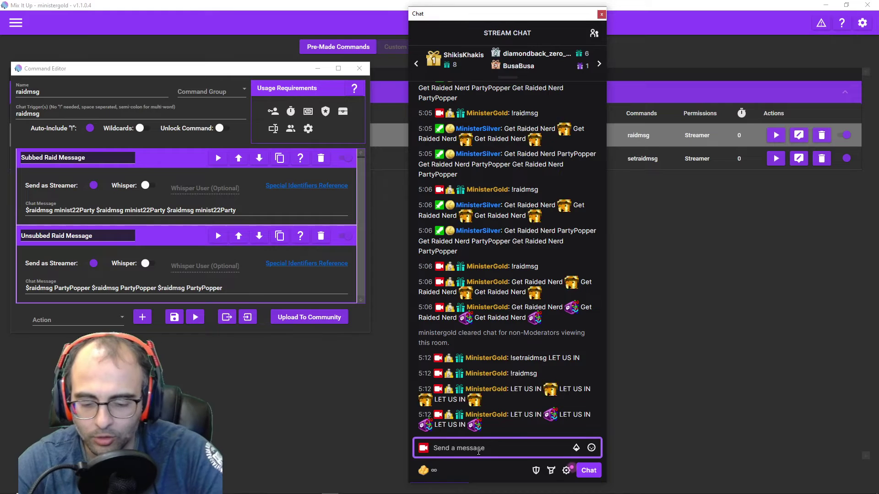
pyautogui.write(':pog')
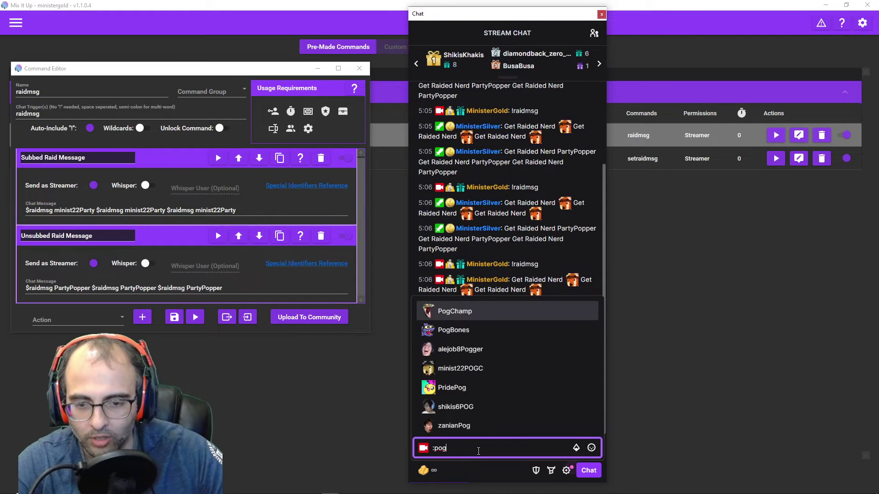
pyautogui.click(449, 312)
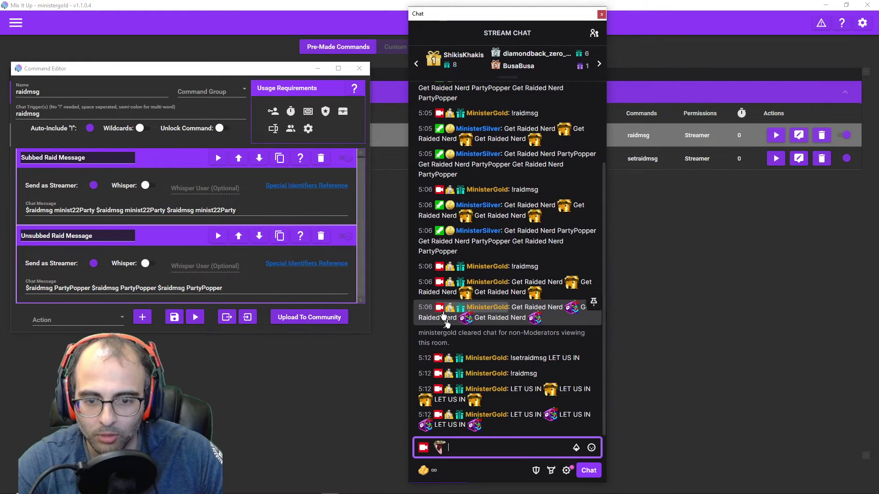
pyautogui.write(':pog')
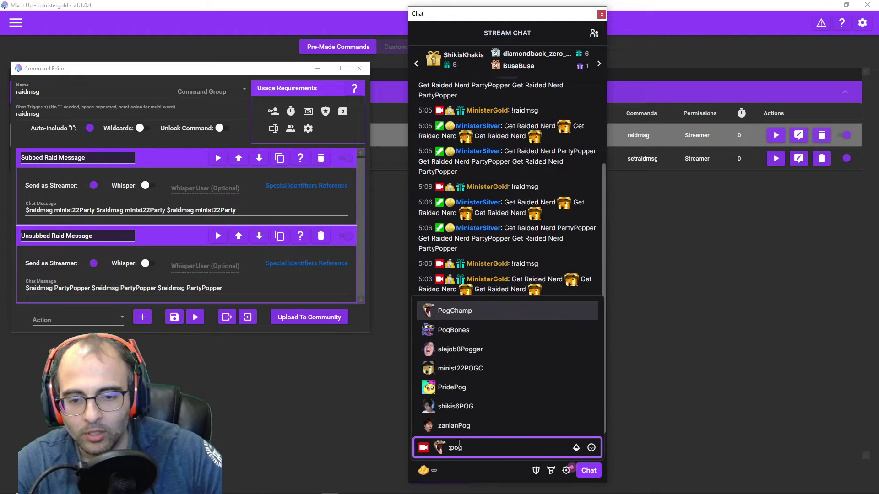
pyautogui.click(436, 331)
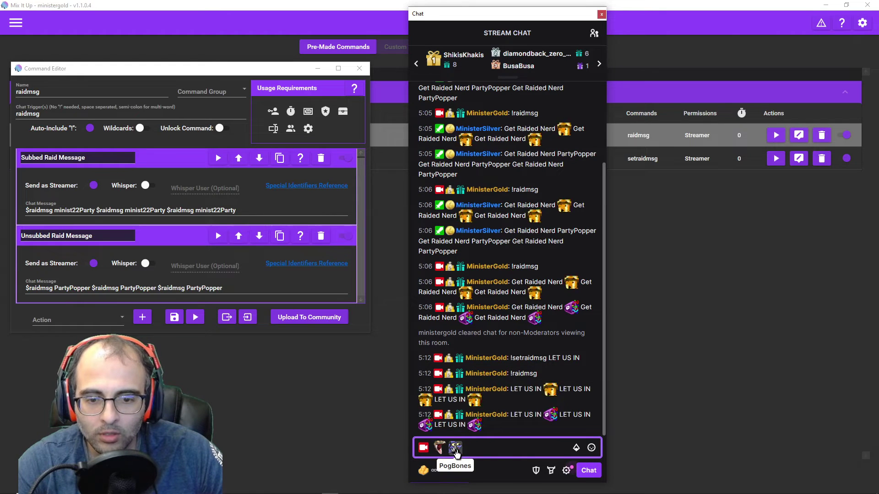
pyautogui.click(456, 451)
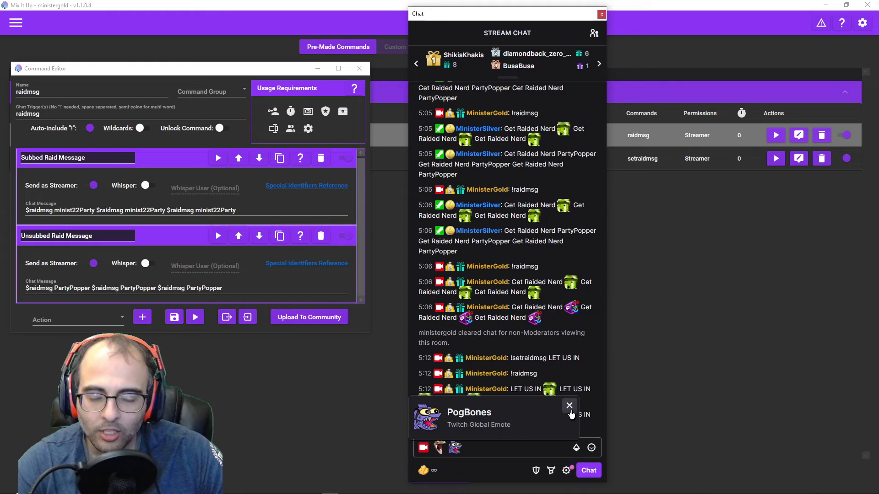
pyautogui.click(569, 406)
# Clear the unsent stream chat message and search the emotes for "hi"
pyautogui.click(504, 447)
pyautogui.hotkey('ctrl', 'a')
pyautogui.press('BackSpace')
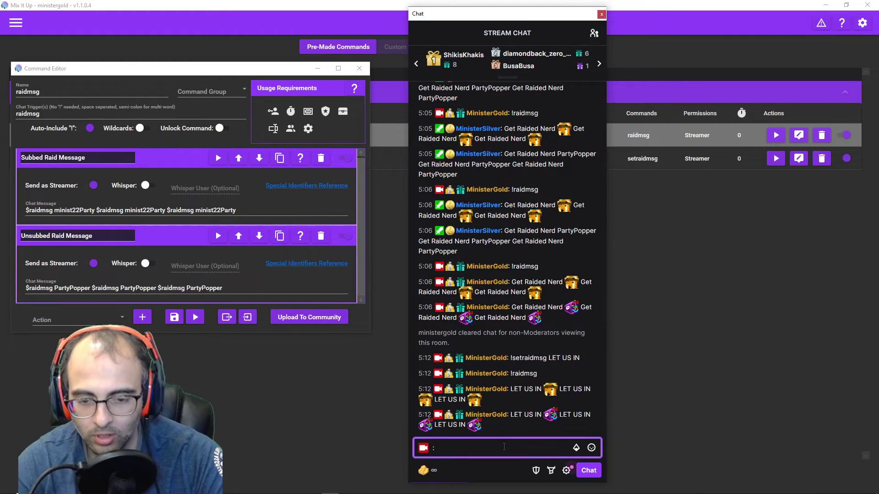
pyautogui.write(':hi')
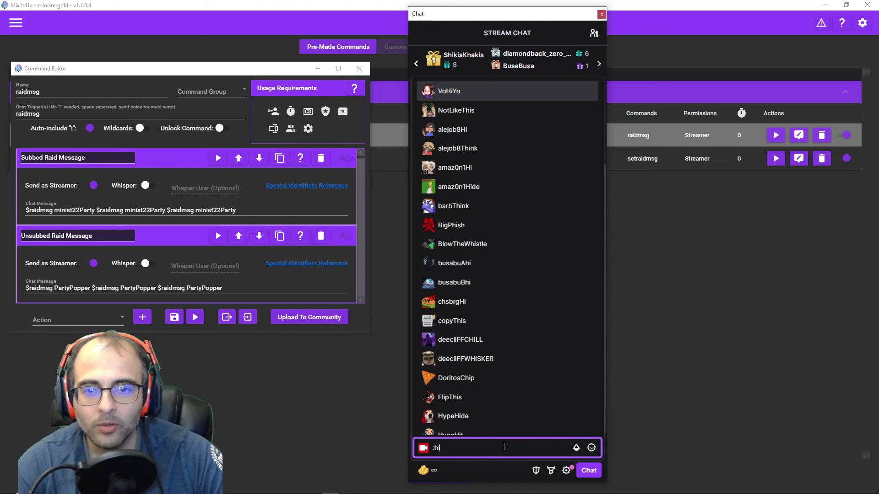
# Insert the VoHiYo emote into the stream chat message to check its details, and clear the unsent message
pyautogui.press('Tab')
pyautogui.click(440, 451)
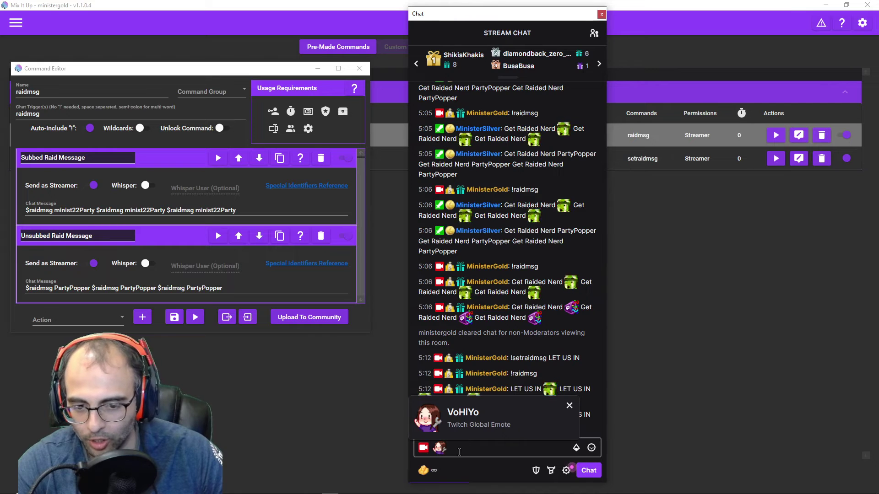
pyautogui.click(569, 408)
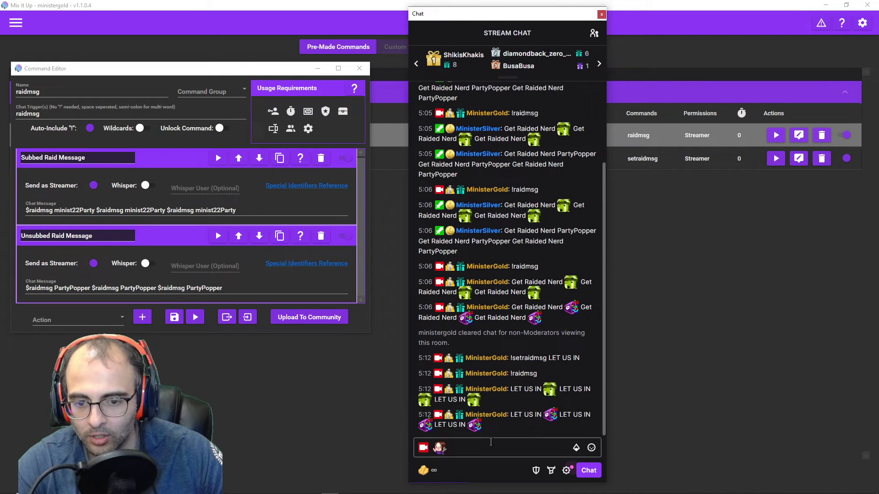
pyautogui.click(484, 446)
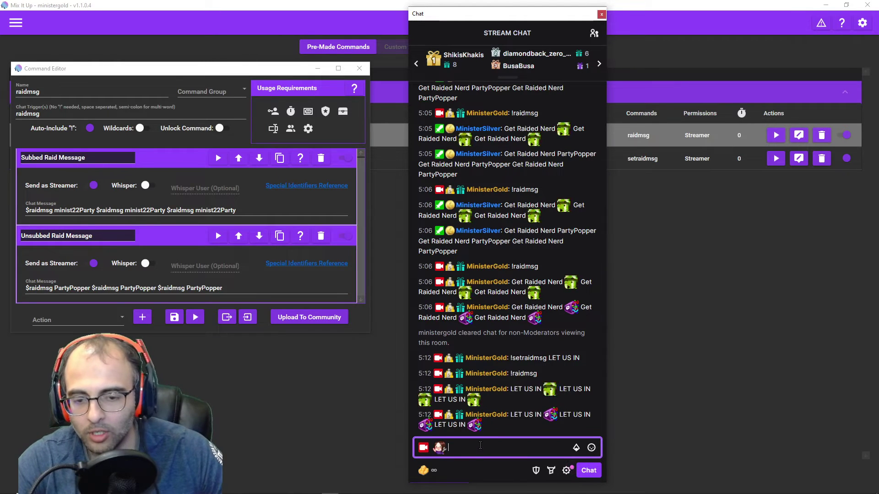
pyautogui.press('BackSpace')
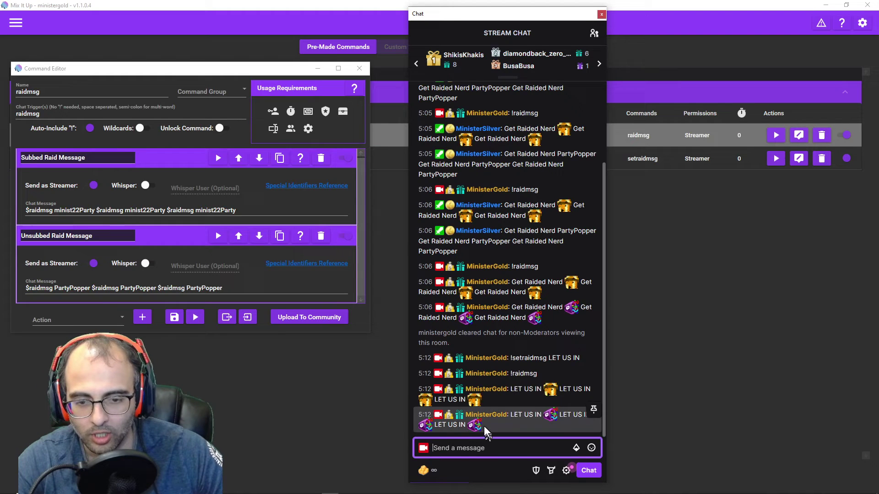
# Try adding the PartyPopper emote copied from stream chat to the end of the unsubbed raid message, and remove it again
pyautogui.click(491, 433)
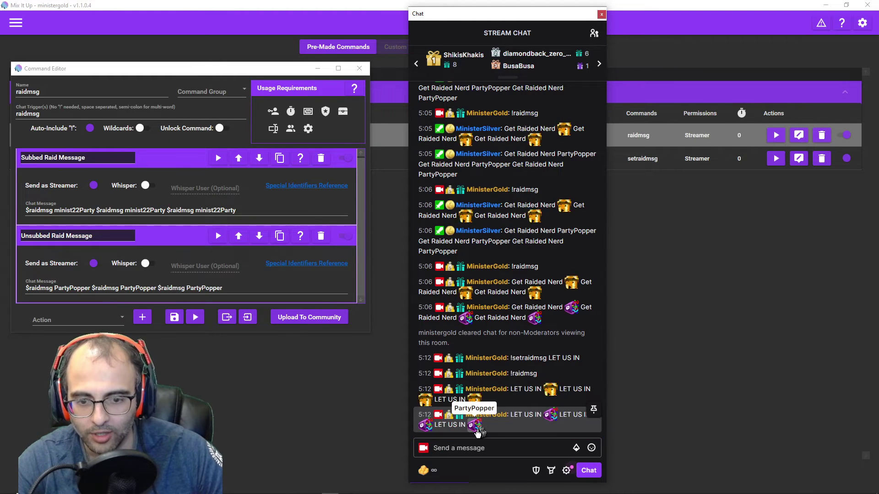
pyautogui.click(261, 291)
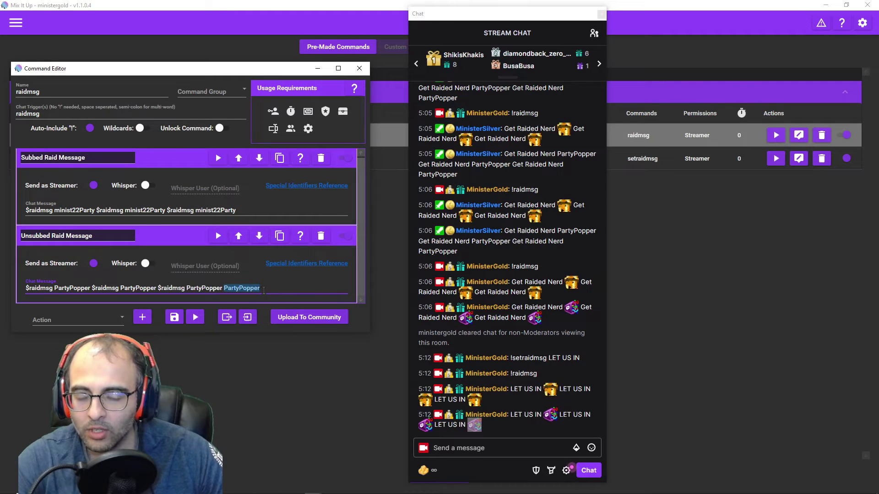
pyautogui.press('BackSpace')
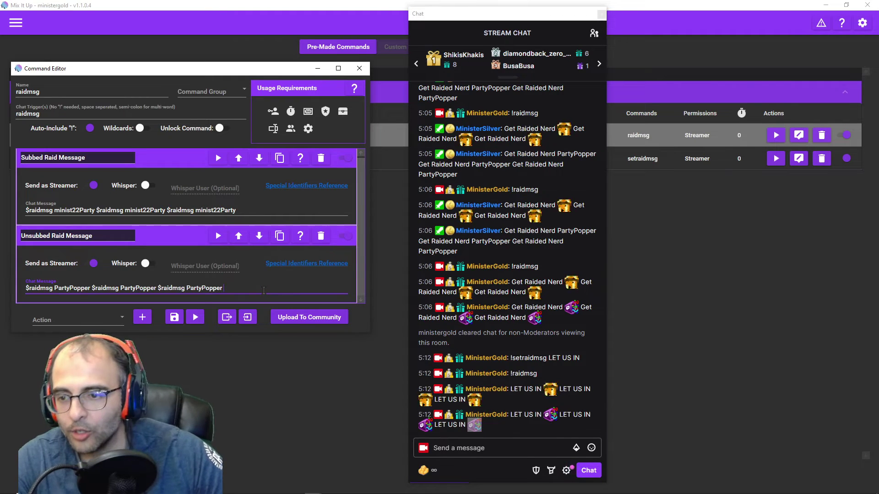
# Save the raidmsg command with Send as Streamer off for the unsubbed raid message, and test it with !raidmsg in stream chat
pyautogui.click(93, 263)
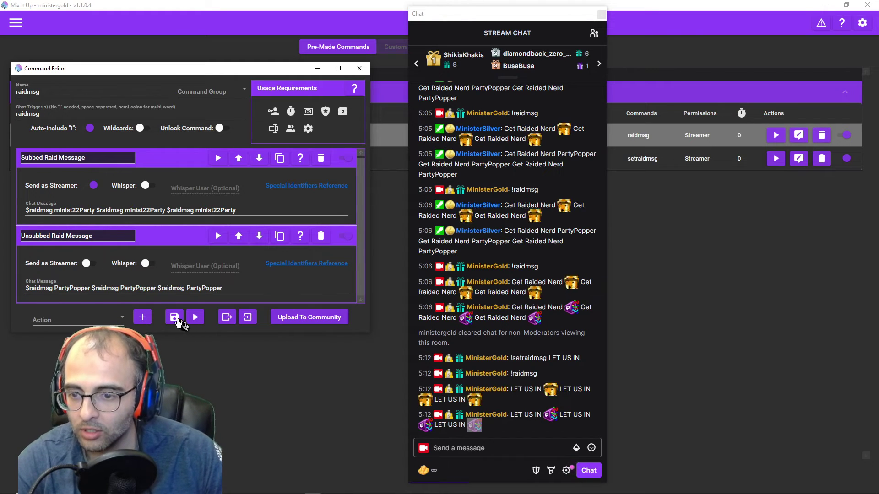
pyautogui.click(175, 319)
pyautogui.click(447, 442)
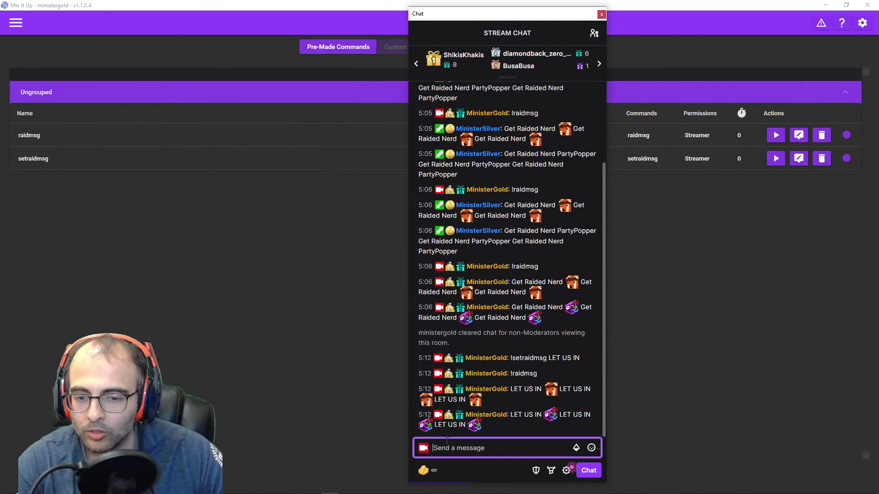
pyautogui.write('!rai')
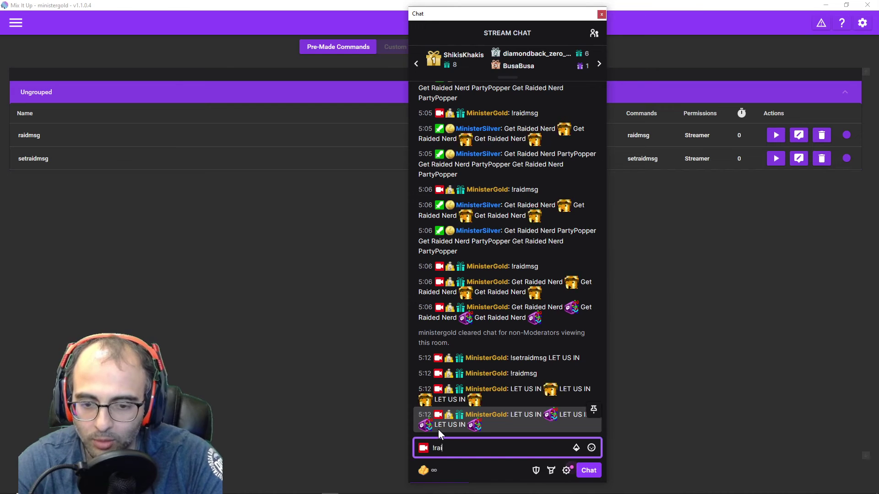
pyautogui.write('dmsg')
pyautogui.press('Return')
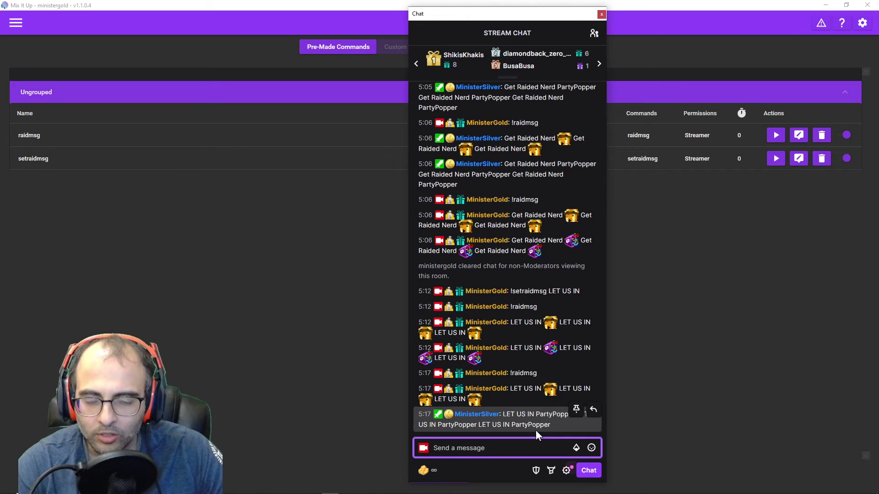
# Reopen the raidmsg command, turn Send as Streamer back on for the unsubbed raid message, and save the command
pyautogui.click(798, 138)
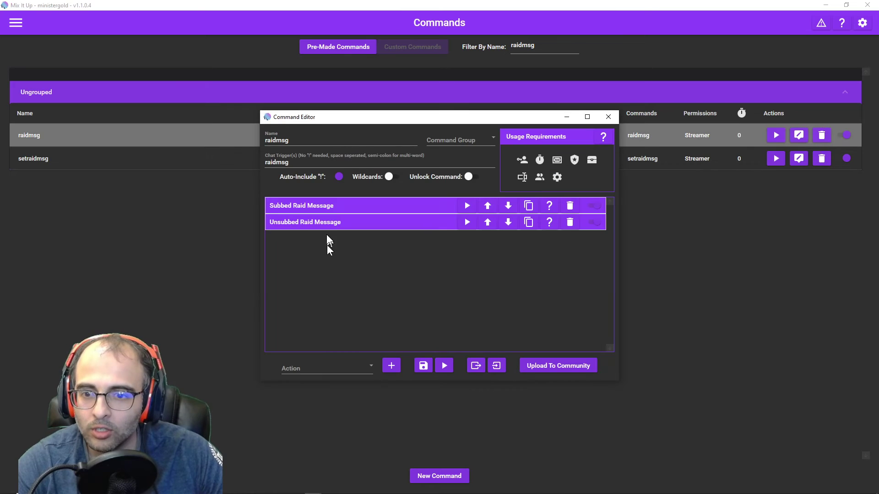
pyautogui.click(332, 223)
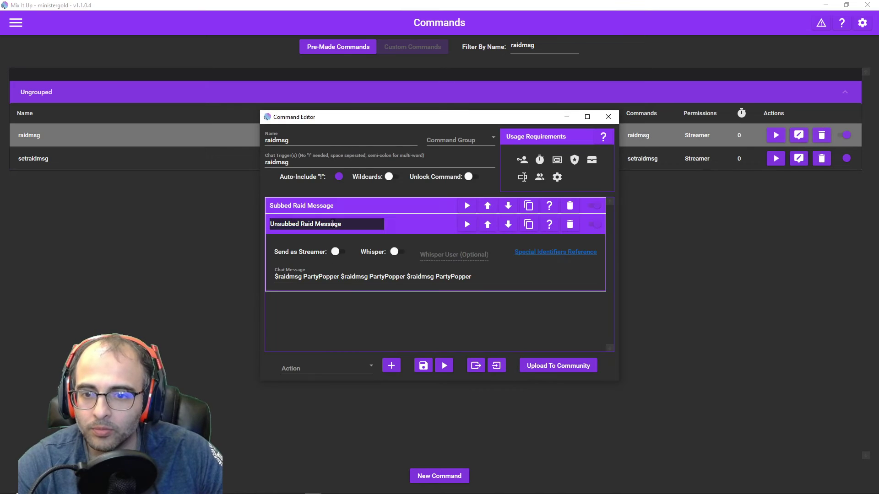
pyautogui.click(422, 365)
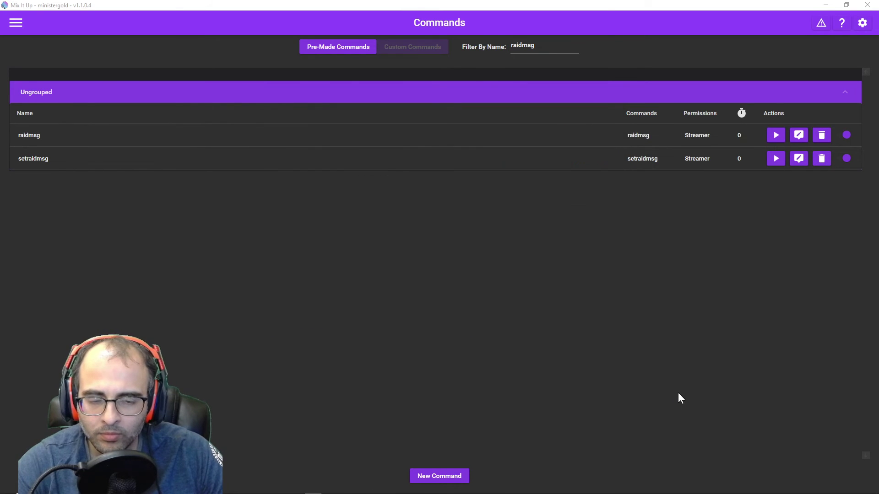
# Switch to the stream chat window and send !raidmsg to test the restored sender setting
pyautogui.hotkey('alt', 'Tab')
pyautogui.click(529, 449)
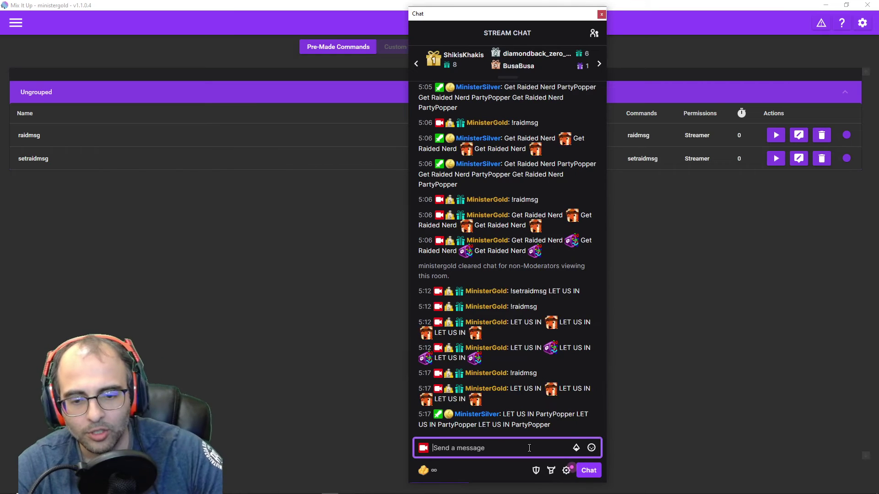
pyautogui.write('!raidmsg')
pyautogui.press('Return')
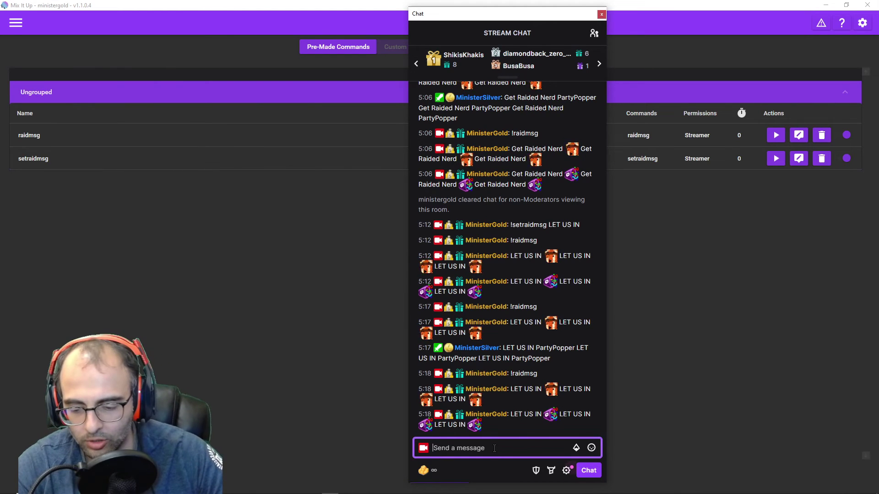
# Set the raid message to "Entertaiin Us!" with !setraidmsg in stream chat, and post it with !raidmsg
pyautogui.write('!rai')
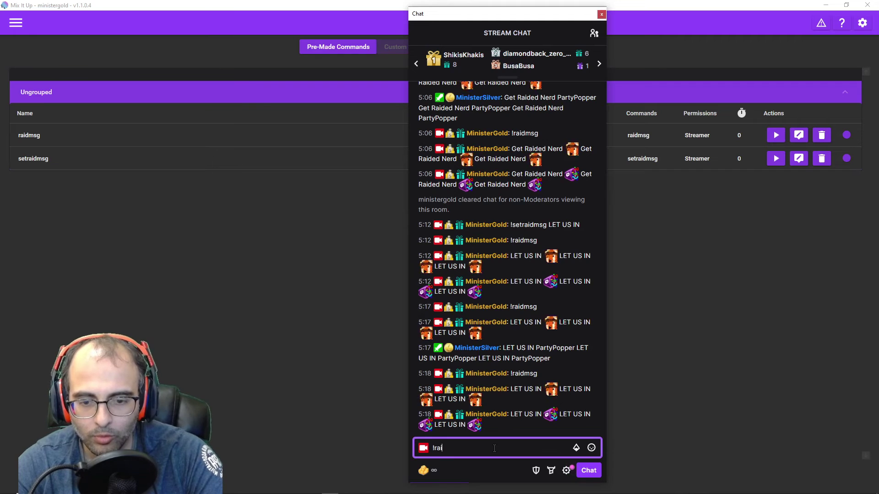
pyautogui.press('BackSpace')
pyautogui.press('BackSpace')
pyautogui.write('set')
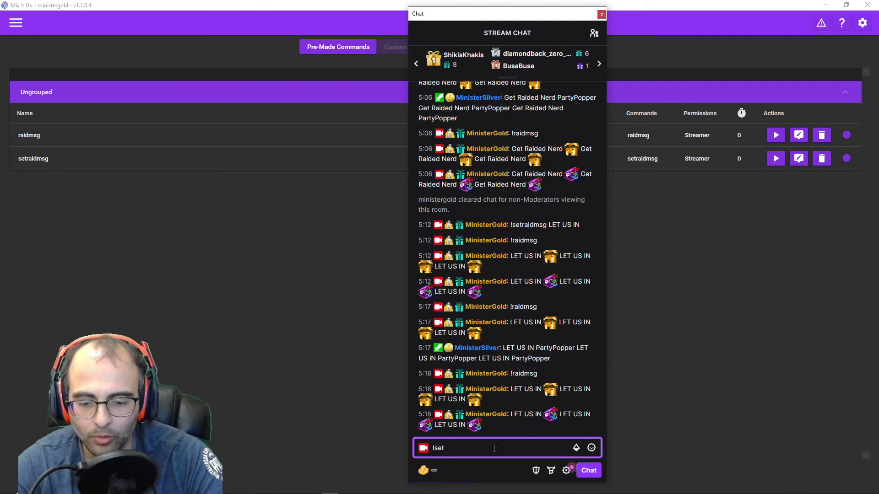
pyautogui.write('raidmsg')
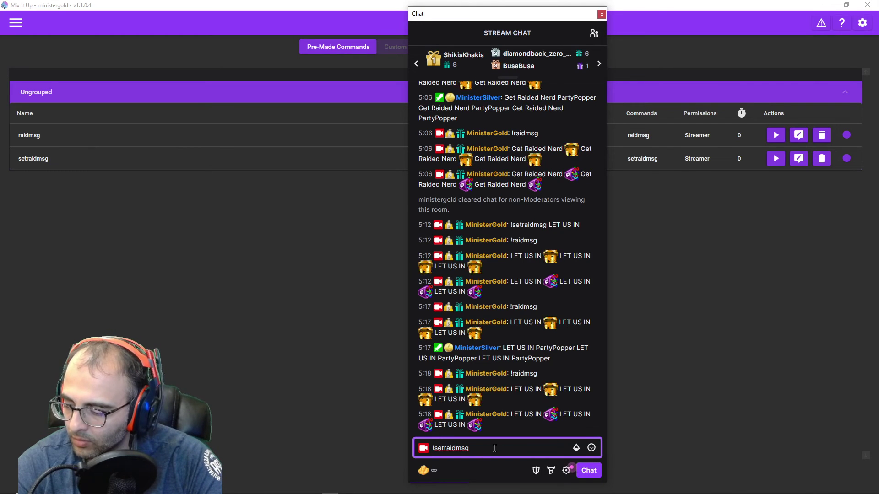
pyautogui.write('ENTERTAIN US')
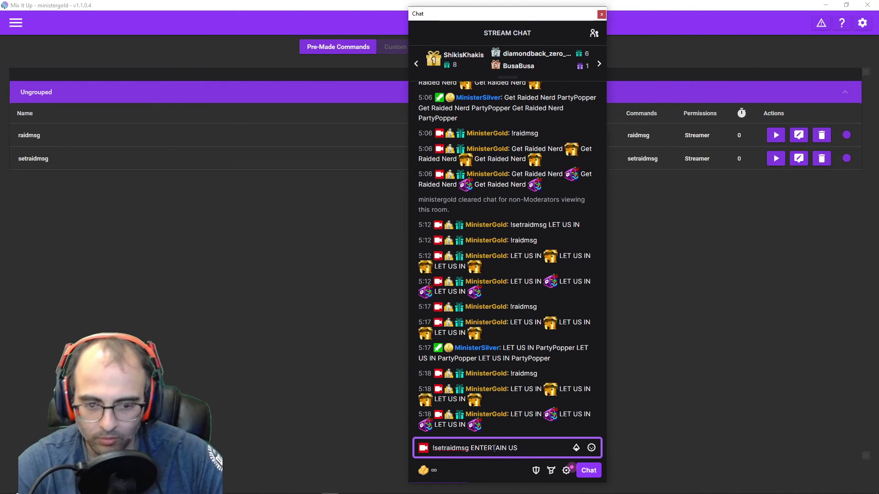
pyautogui.hotkey('ctrl', 'shift', 'Left')
pyautogui.hotkey('ctrl', 'shift', 'Left')
pyautogui.write('E')
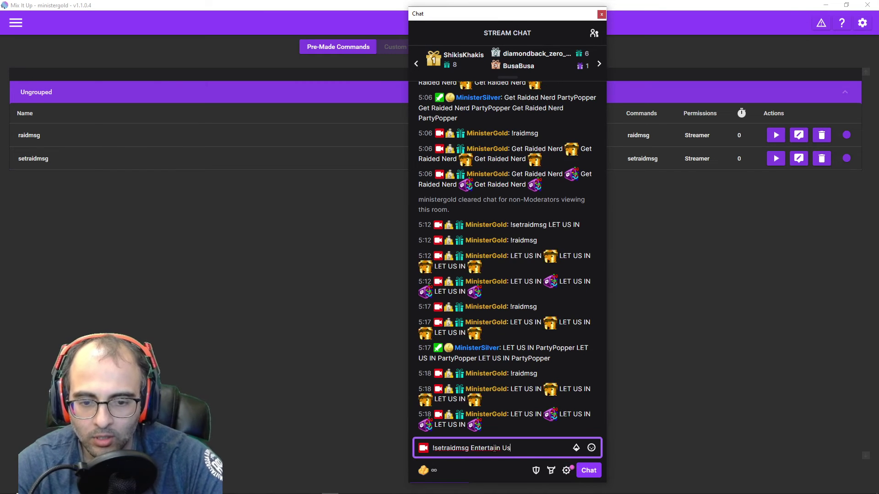
pyautogui.press('Return')
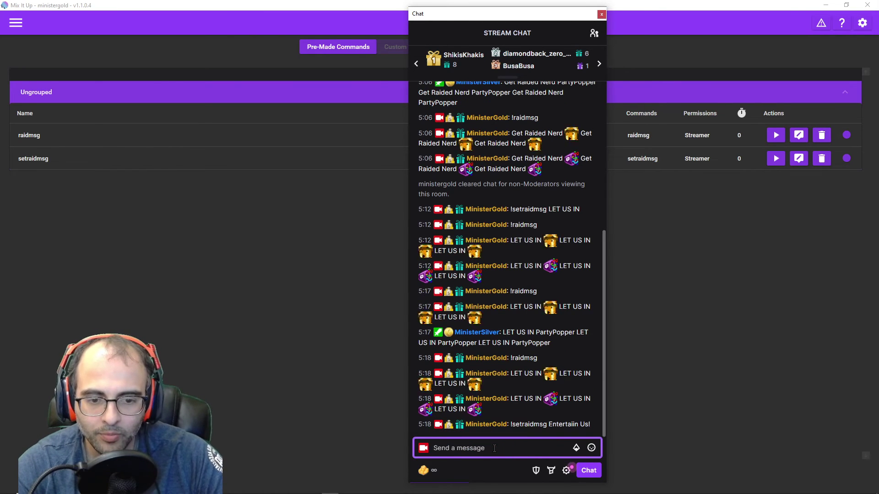
pyautogui.write('!raidmsg')
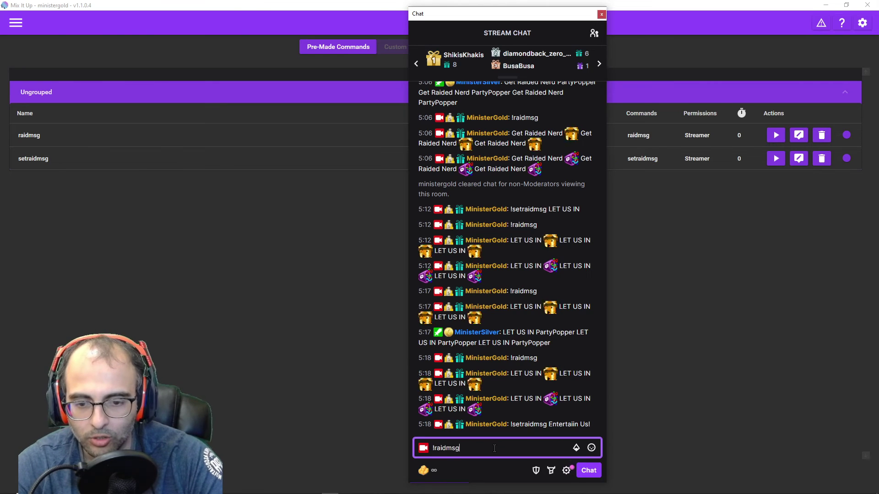
pyautogui.press('Return')
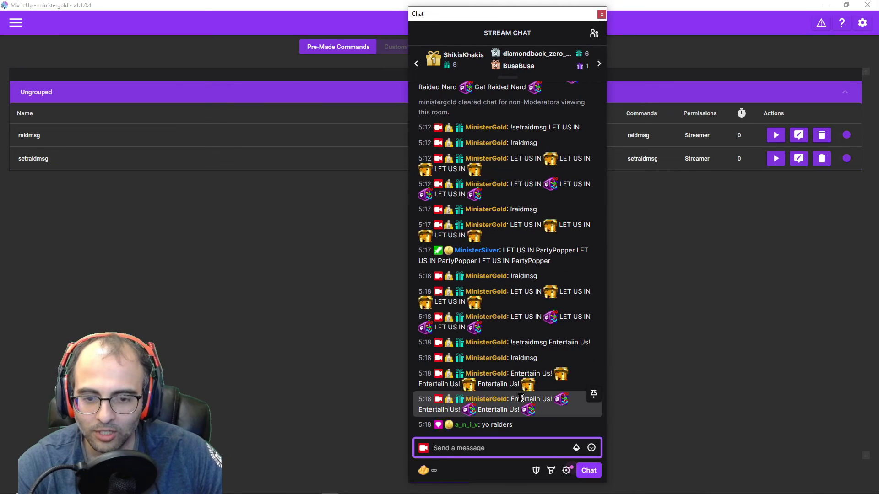
# Compare the minist22Party and PartyPopper versions of the posted raid message by highlighting them in stream chat
pyautogui.moveTo(516, 425); pyautogui.dragTo(457, 427)
pyautogui.click(489, 444)
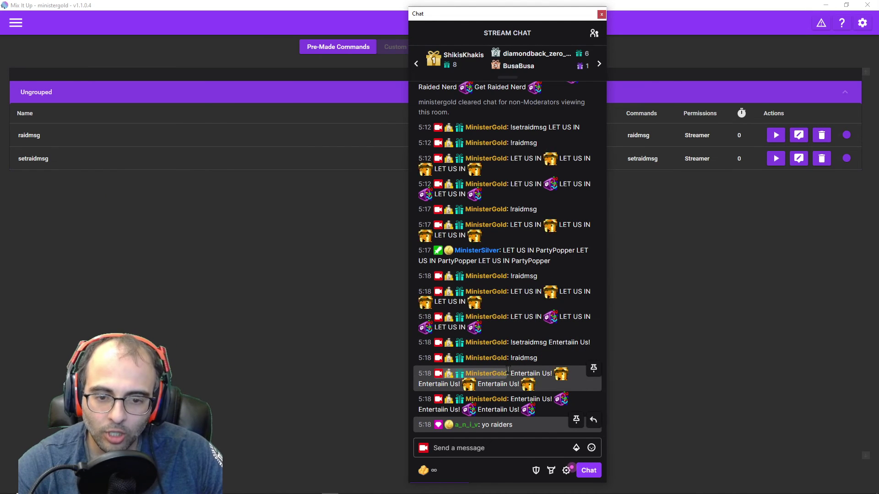
pyautogui.moveTo(510, 373); pyautogui.dragTo(519, 374)
pyautogui.moveTo(536, 412); pyautogui.dragTo(511, 404)
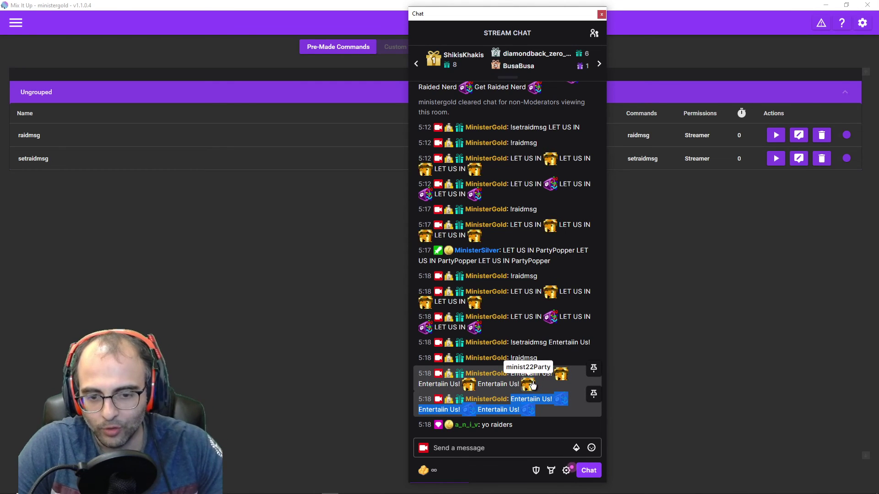
pyautogui.click(534, 413)
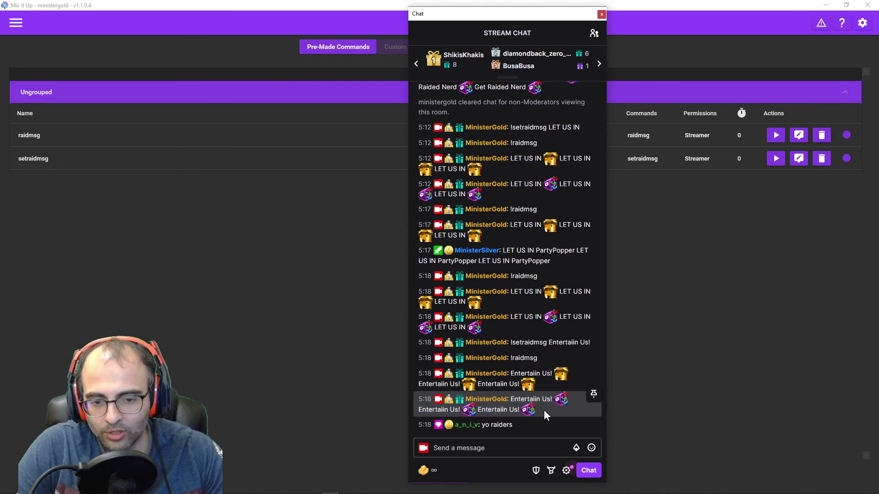
pyautogui.doubleClick(531, 415)
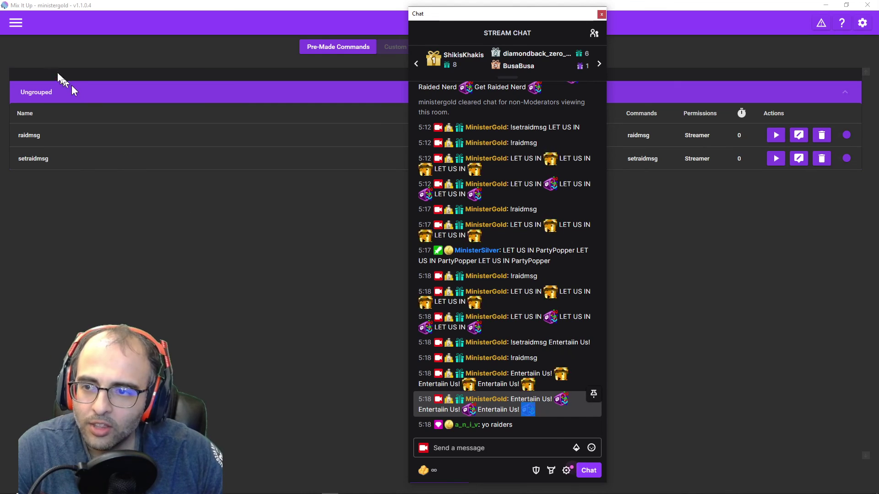
# Switch back to Mix It Up and open its Chat page
pyautogui.click(17, 29)
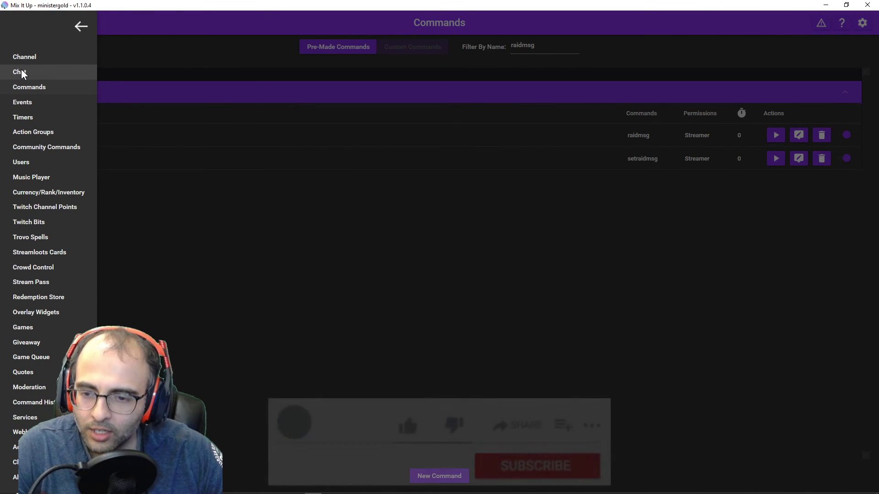
pyautogui.click(21, 71)
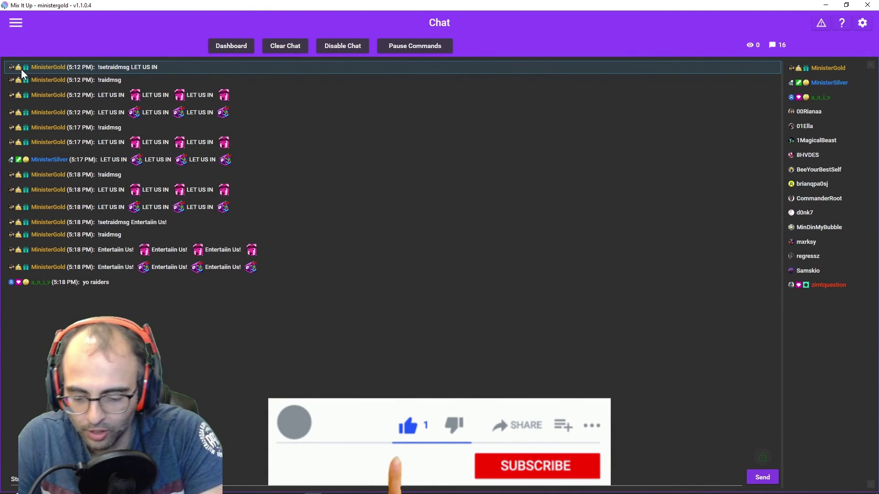